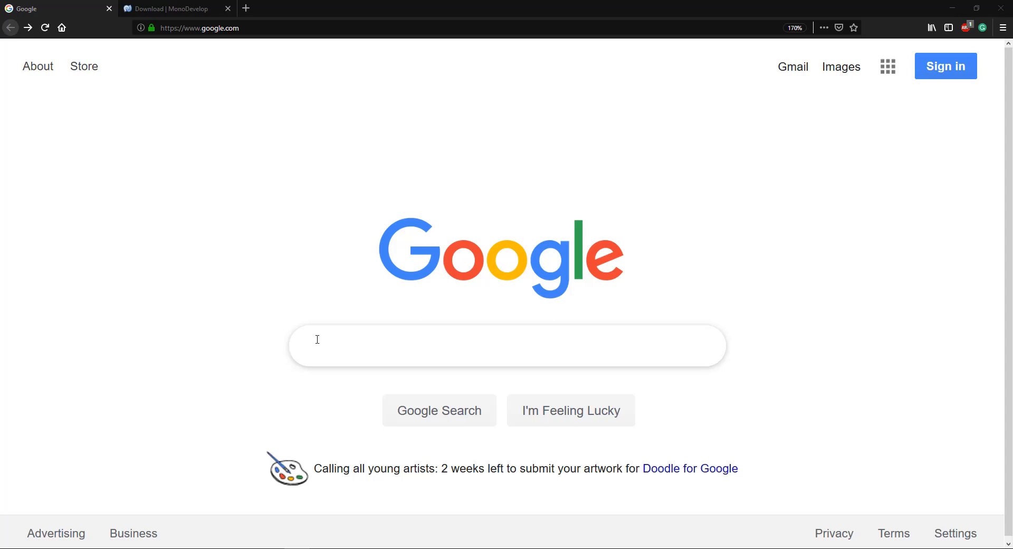
Step: Search Google for "unity archive" and open the Unity Download Archive page
text(unit)
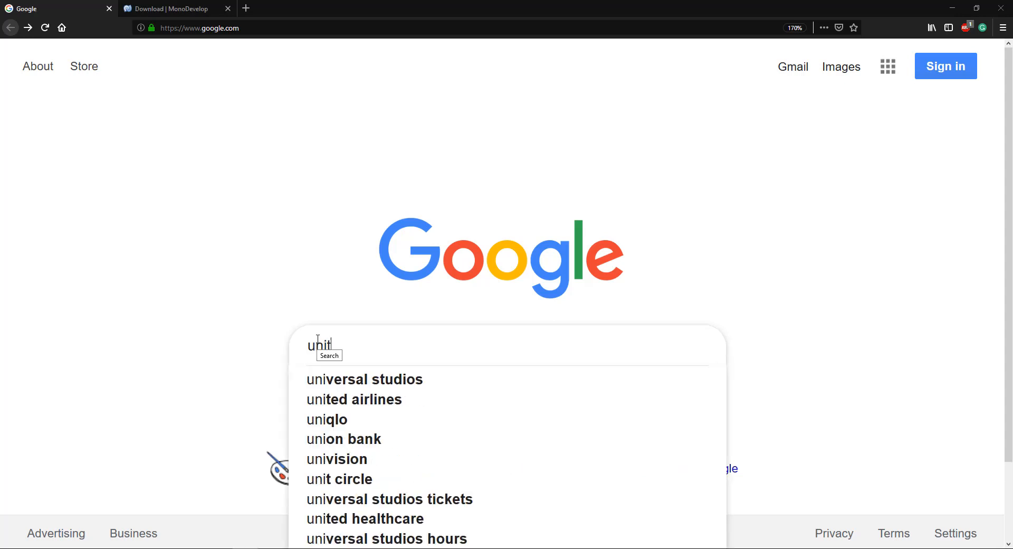
text(y arch)
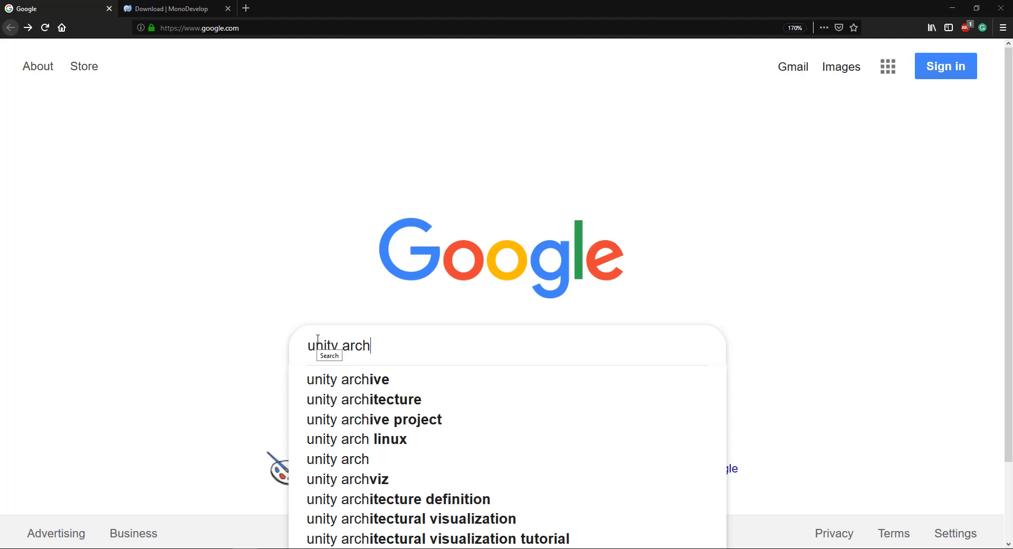
click(362, 379)
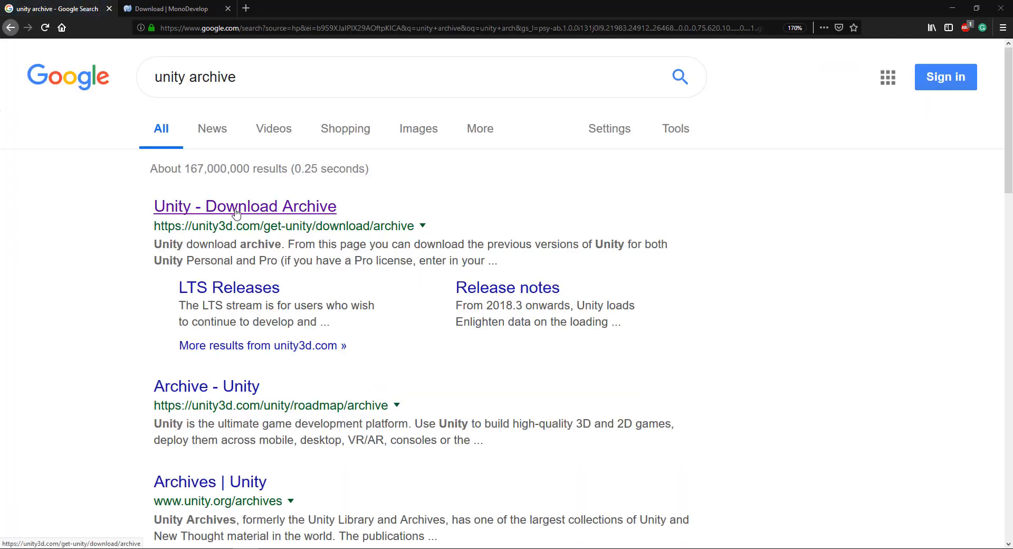
click(236, 209)
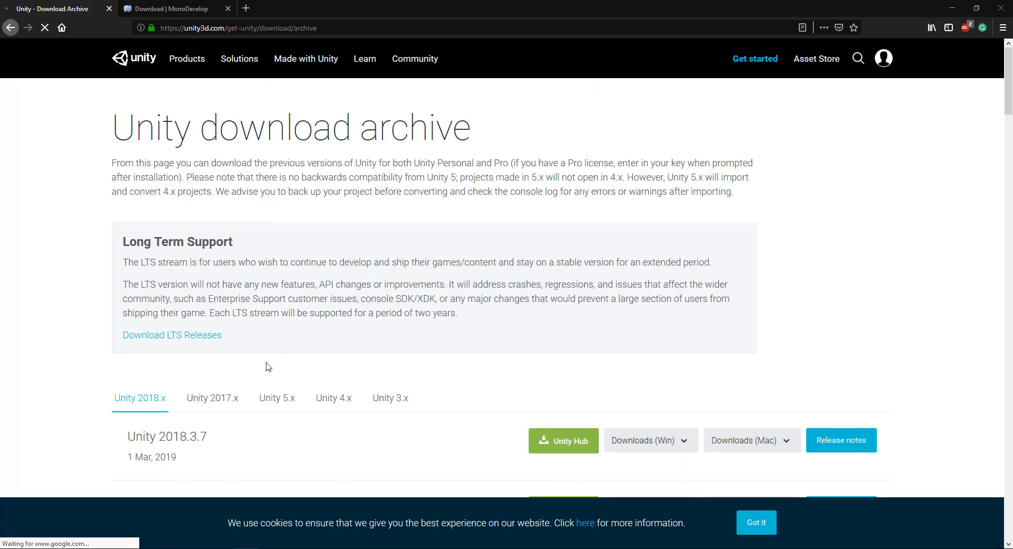
Step: Download the Windows Unity Installer for Unity 2017.4.22 from the 2017.x releases and save the file
click(224, 407)
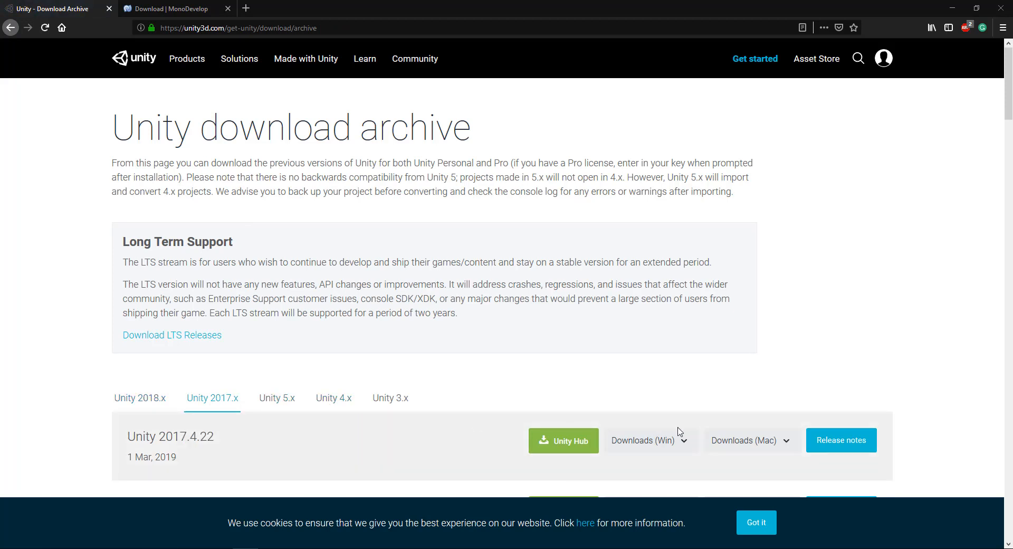
scroll(676, 423, down, 2)
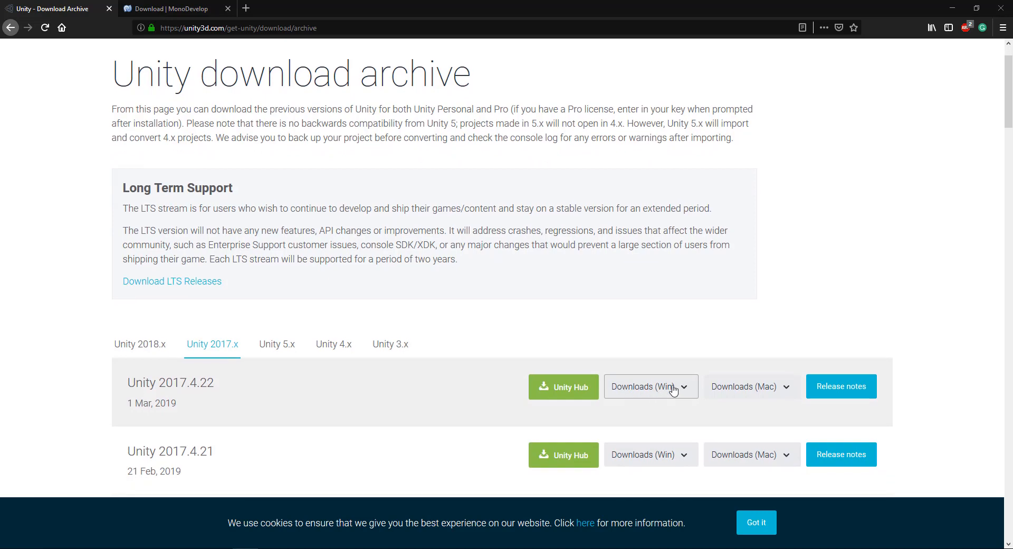
click(672, 389)
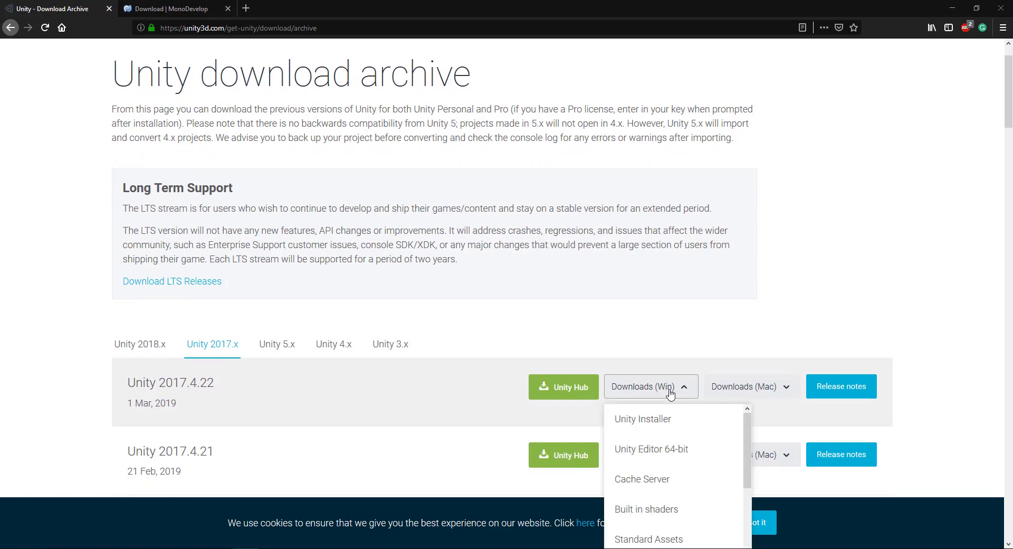
click(645, 420)
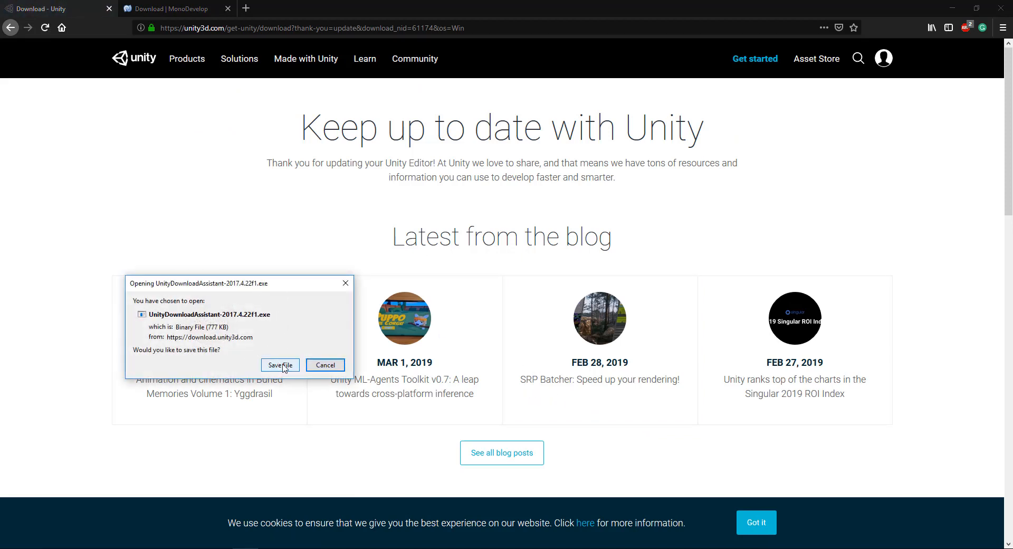
click(282, 366)
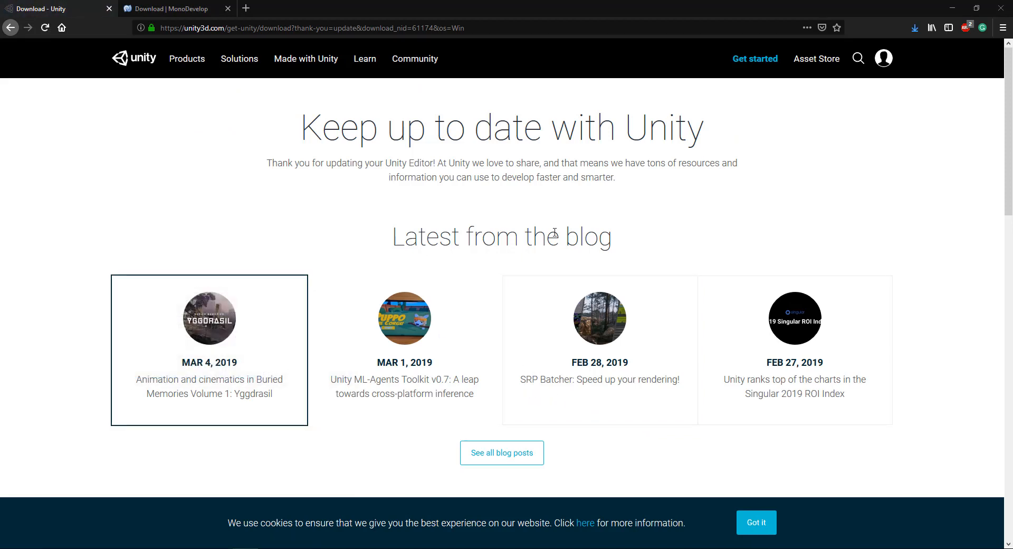
Step: Run the downloaded UnityDownloadAssistant-2017.4.22f1.exe and accept the terms of the license agreement
click(911, 31)
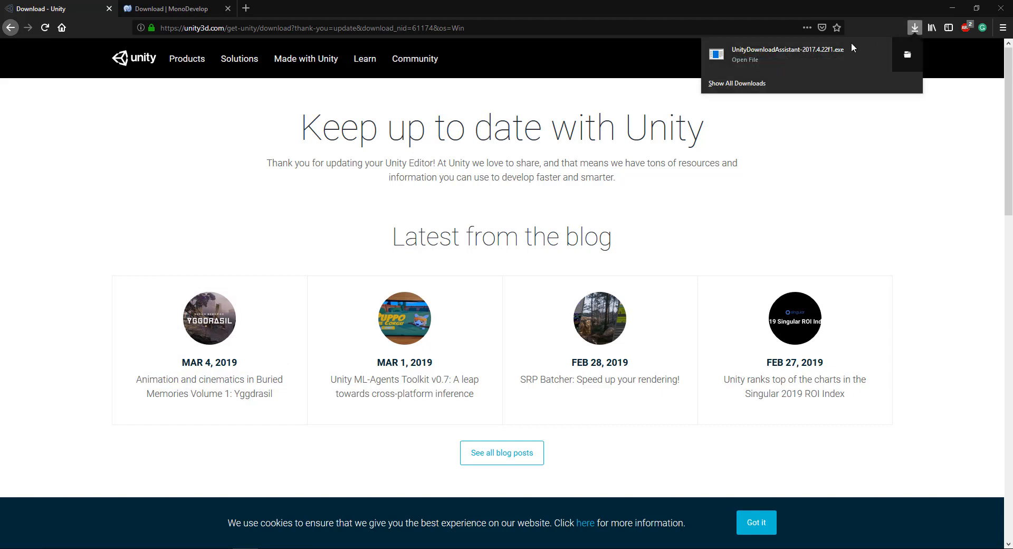
click(815, 56)
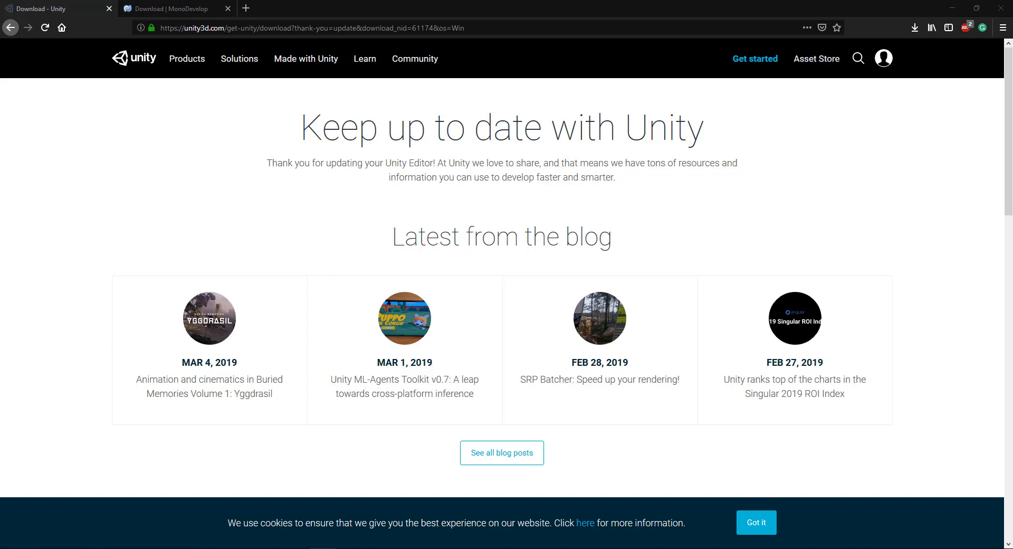
drag(0, 222, 515, 168)
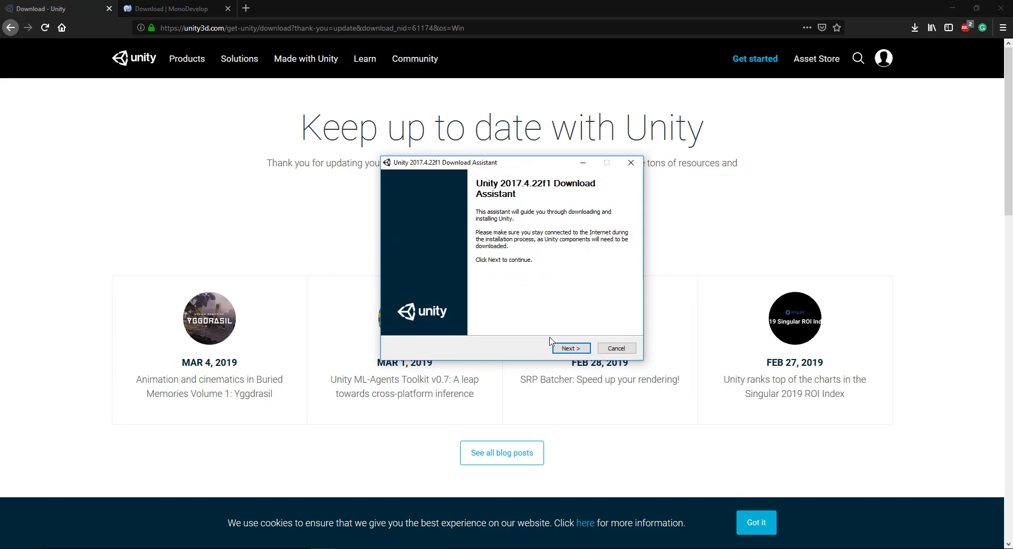
click(571, 348)
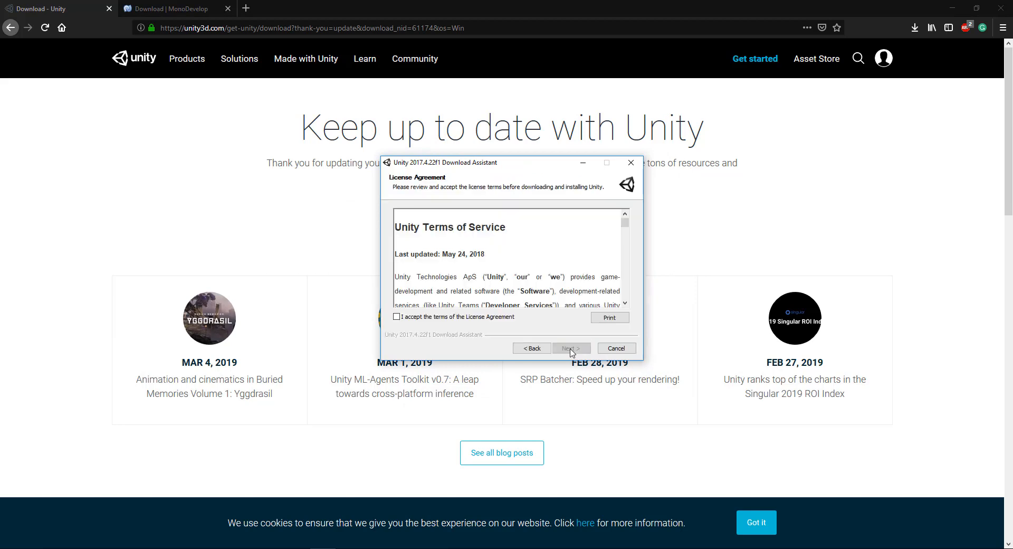
click(396, 316)
click(570, 348)
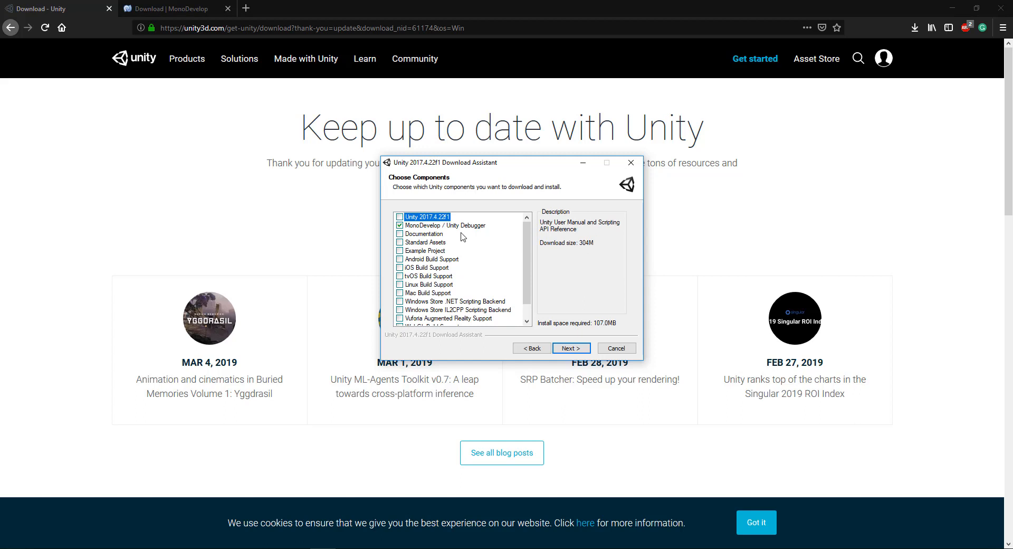
Step: Install only the MonoDevelop / Unity Debugger component into C:\Program Files\Unity\Hub\Editor\2018.3.7f1, using the temporary download location
click(572, 349)
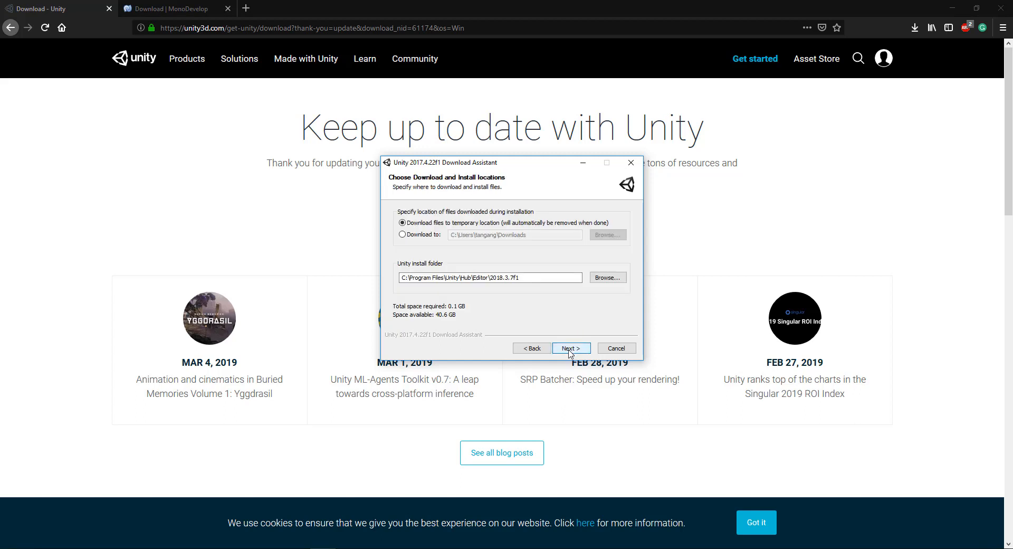
click(571, 349)
click(570, 349)
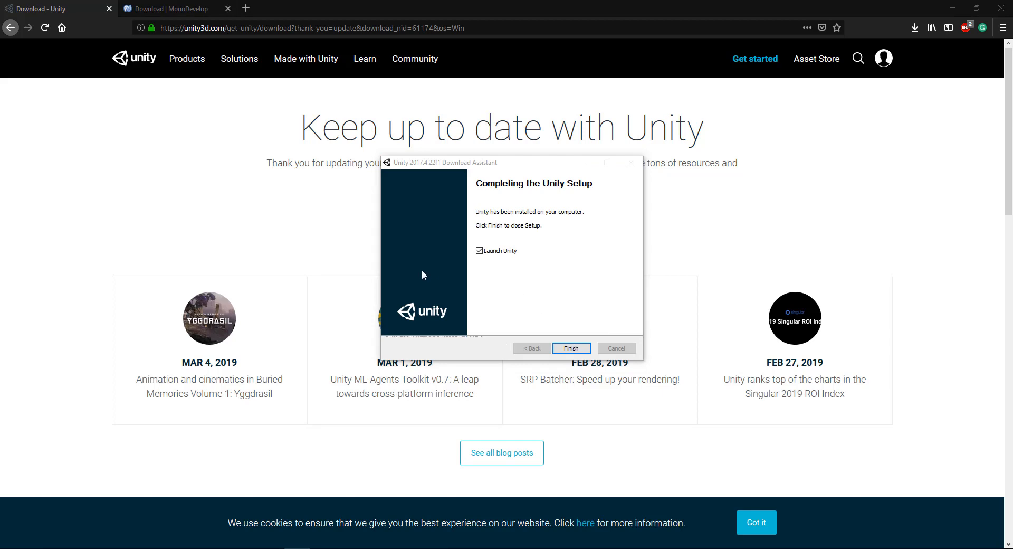
Step: Finish the setup with Launch Unity enabled and open the Physics project in Unity
click(561, 344)
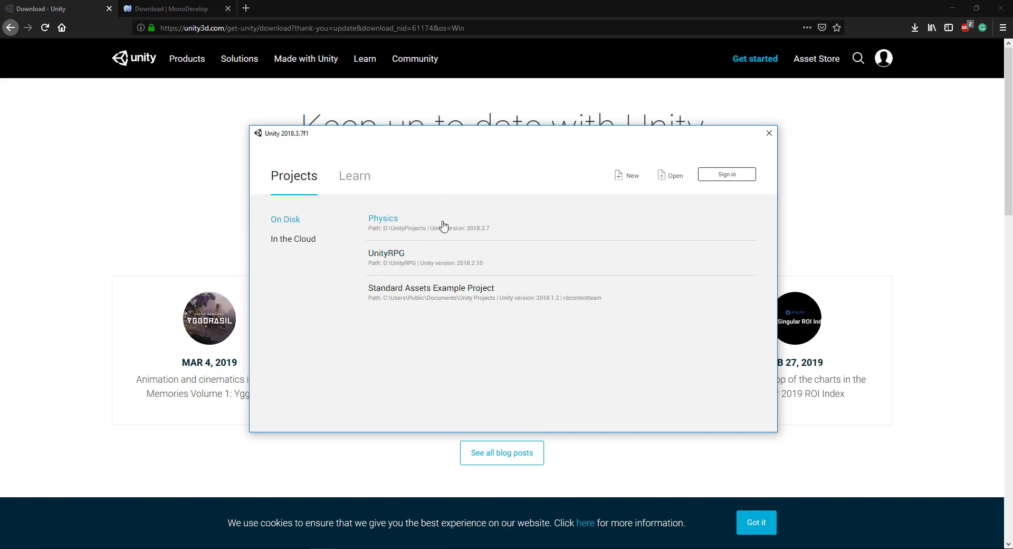
click(388, 219)
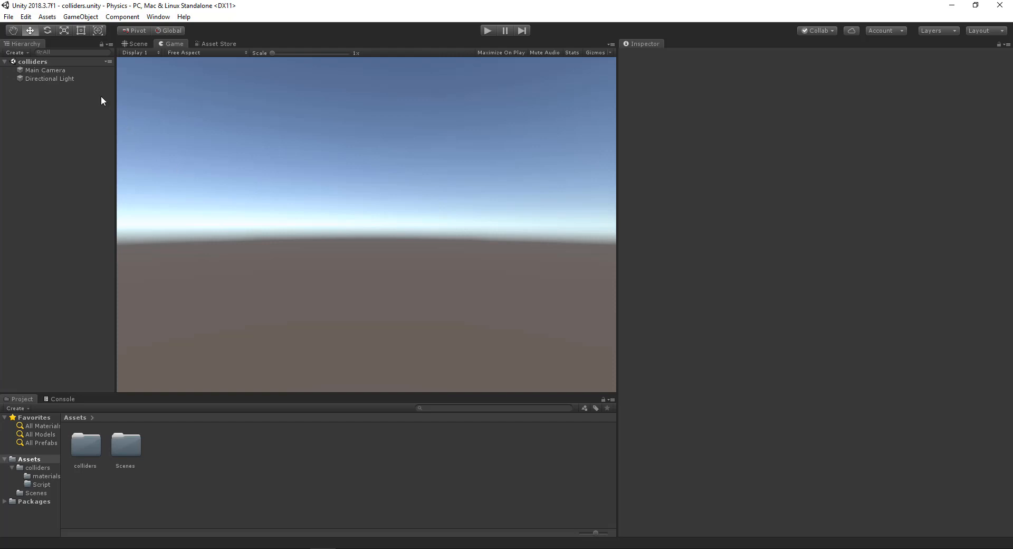
Step: Open the External Tools preferences and start browsing for an external script editor application
click(27, 19)
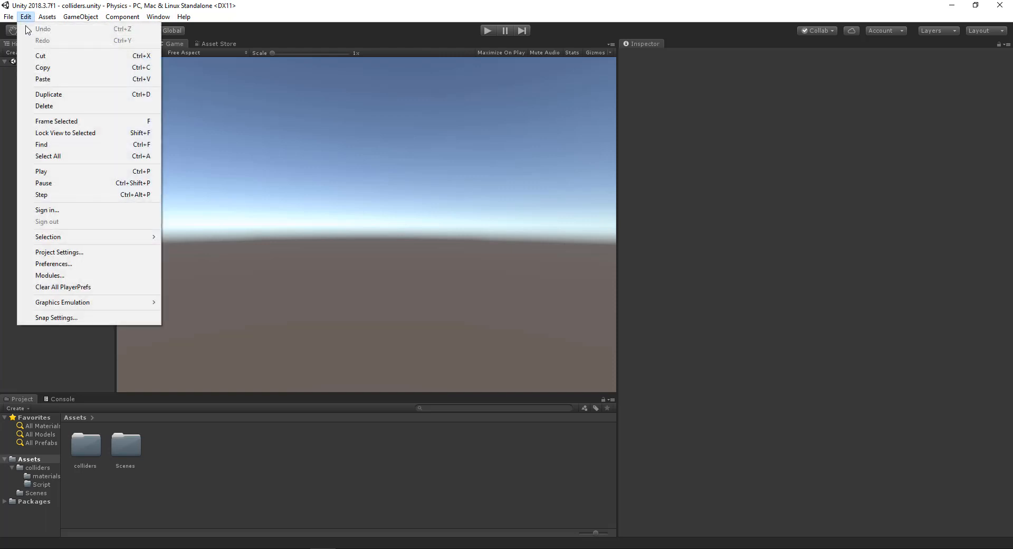
click(53, 264)
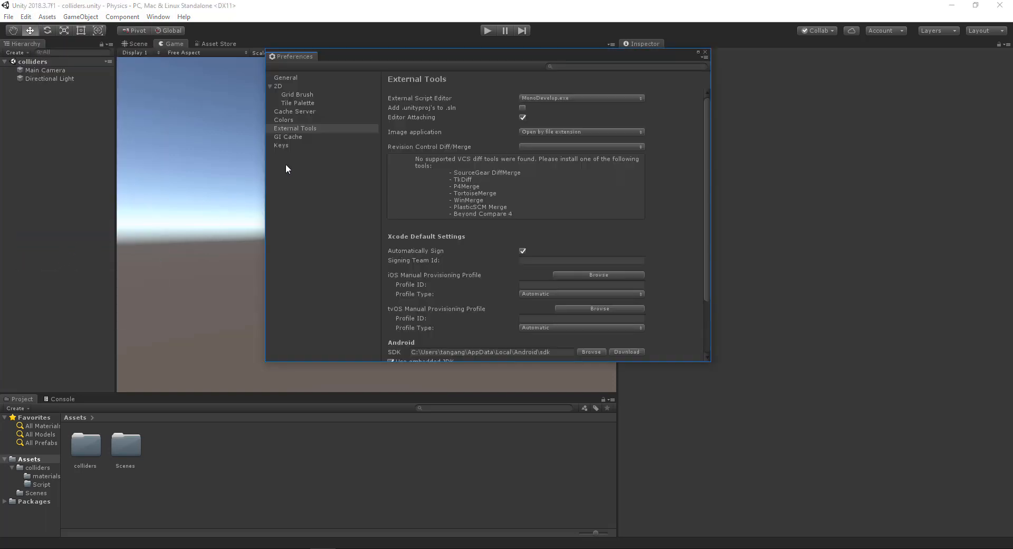
click(549, 99)
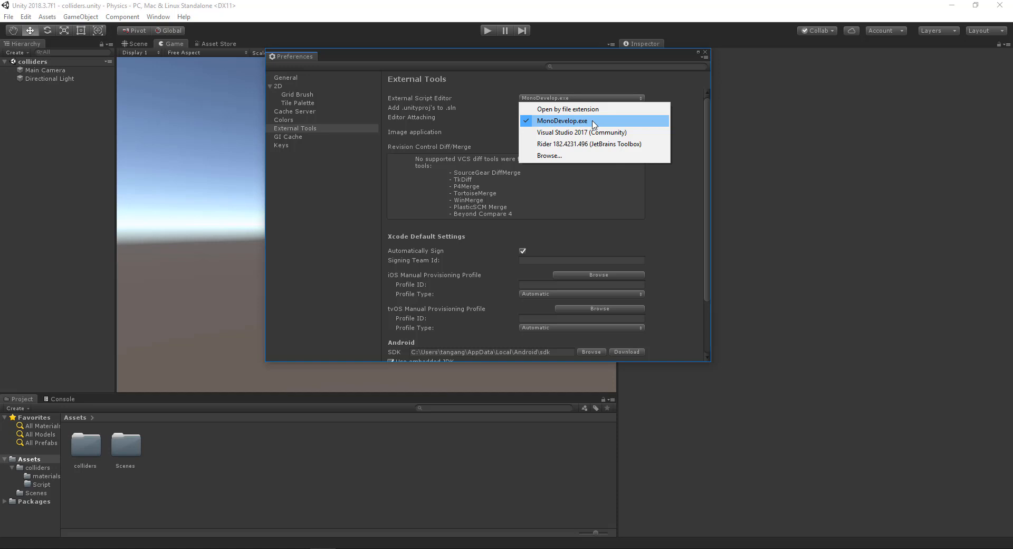
click(573, 156)
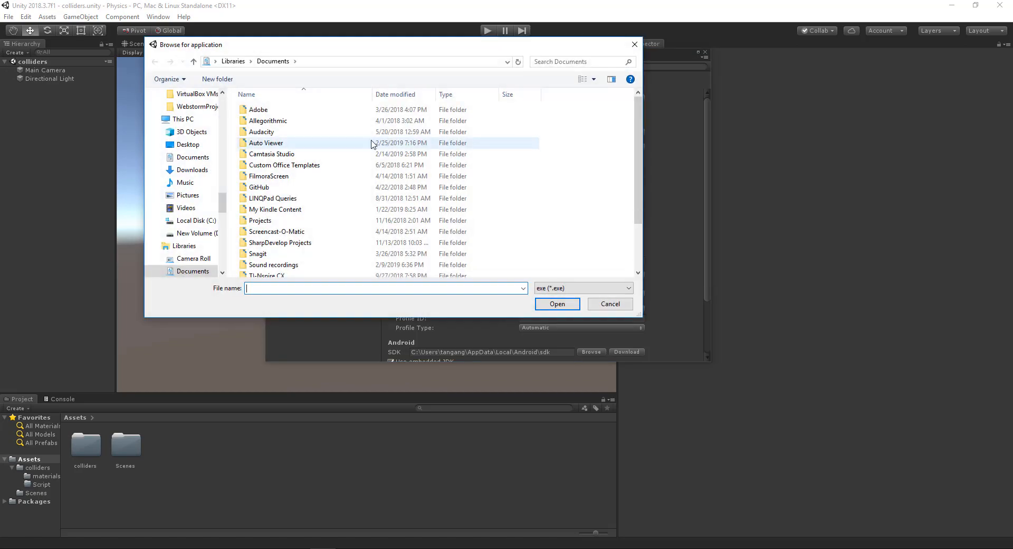
Step: Go to the C:\Program Files\Unity folder in the application browser
click(198, 222)
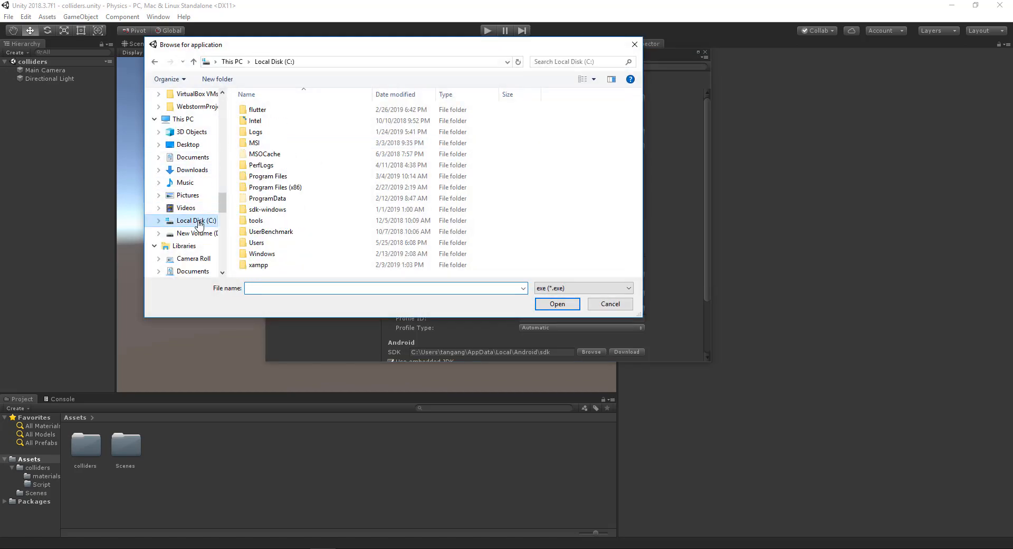
double_click(273, 176)
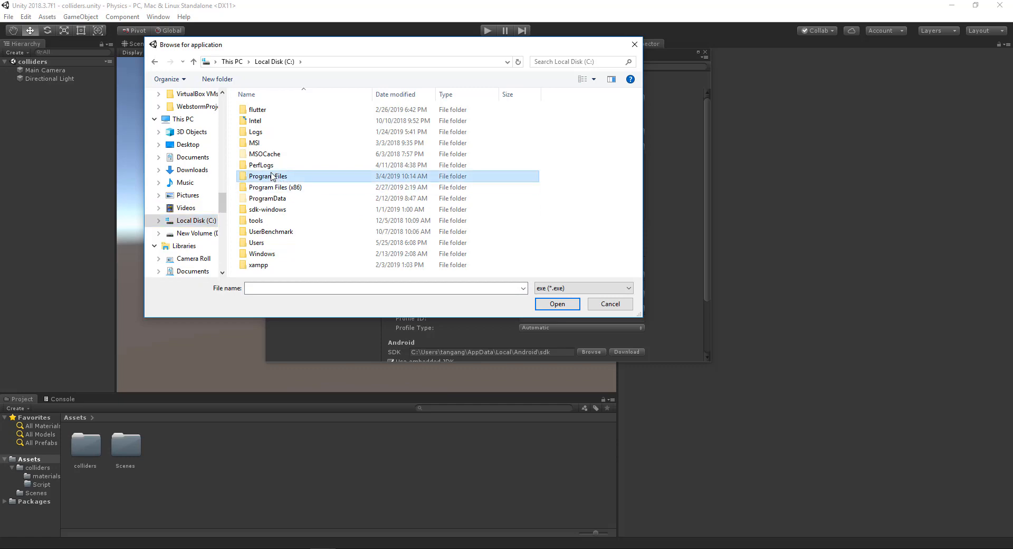
scroll(291, 191, down, 7)
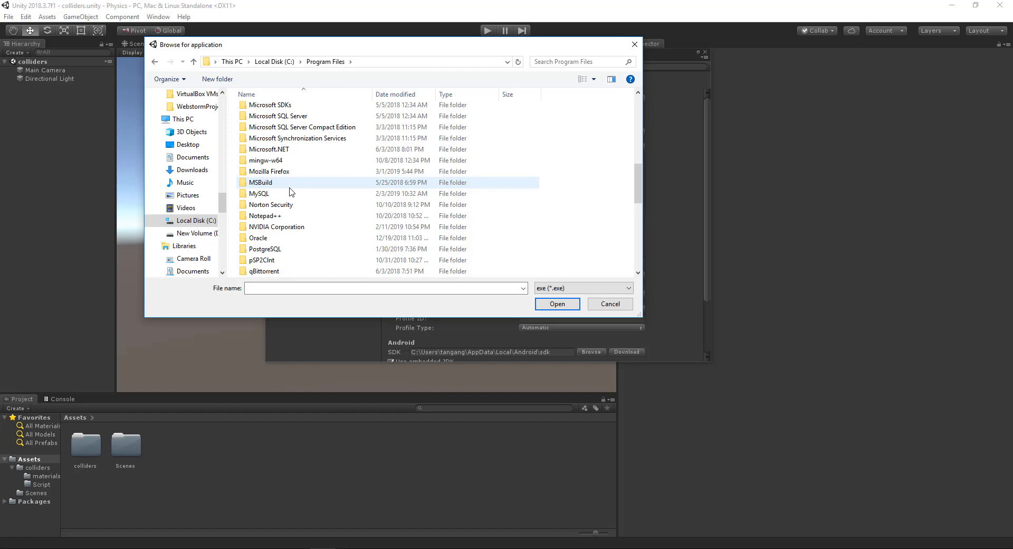
scroll(291, 191, down, 4)
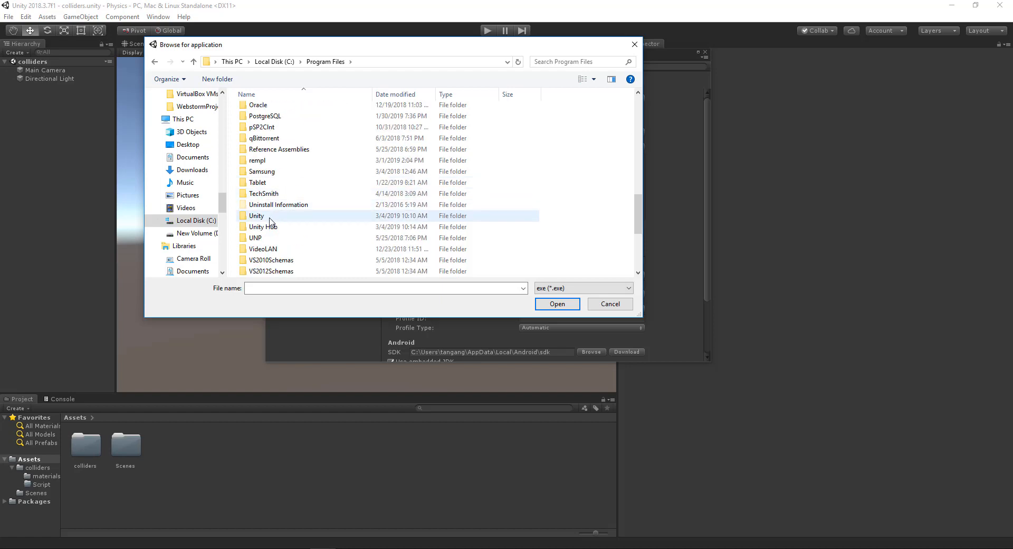
double_click(270, 217)
double_click(263, 106)
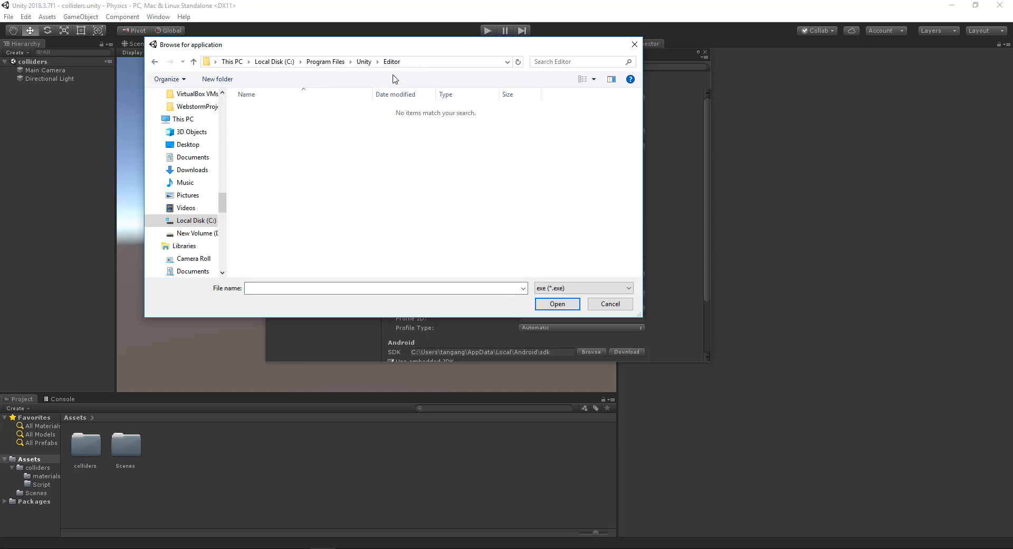
click(364, 62)
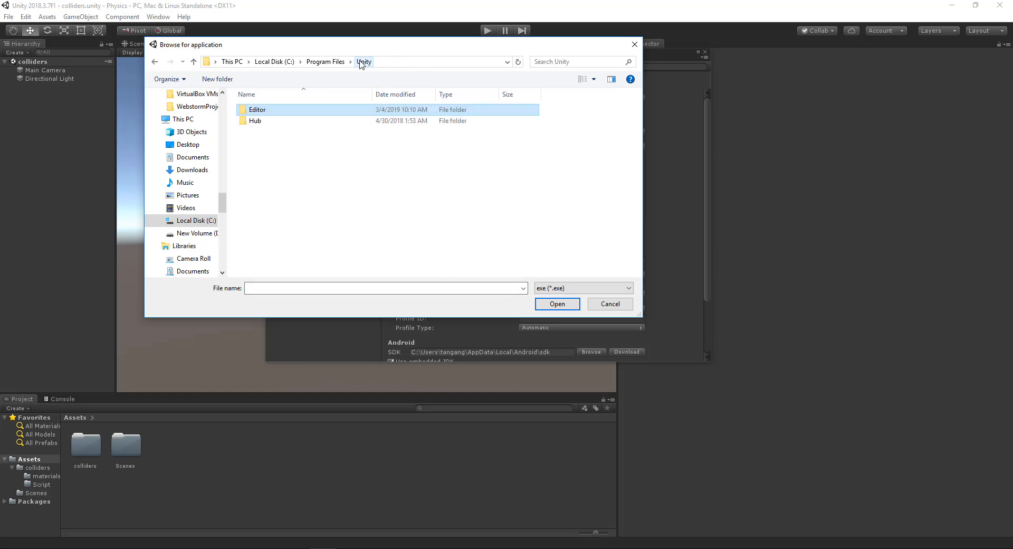
double_click(258, 120)
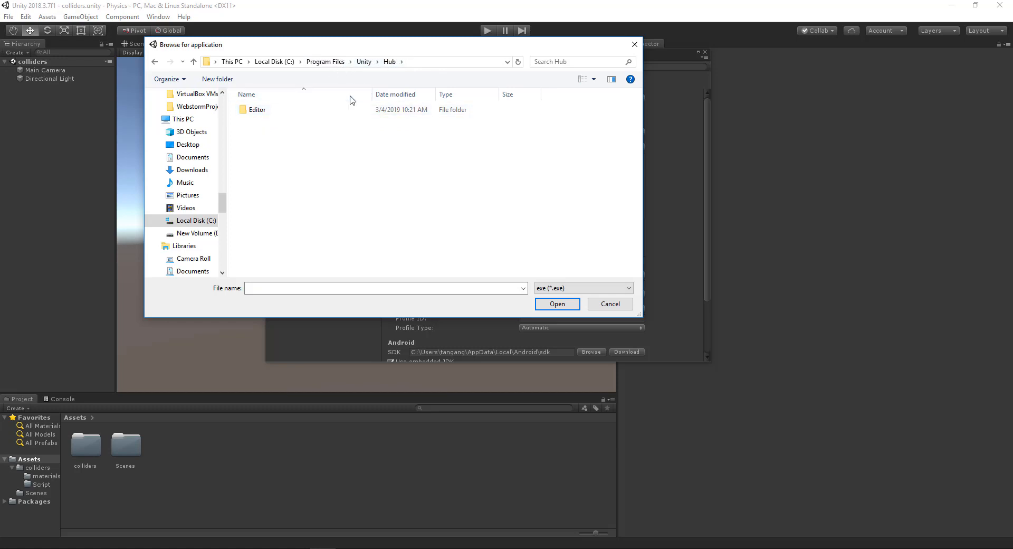
click(364, 62)
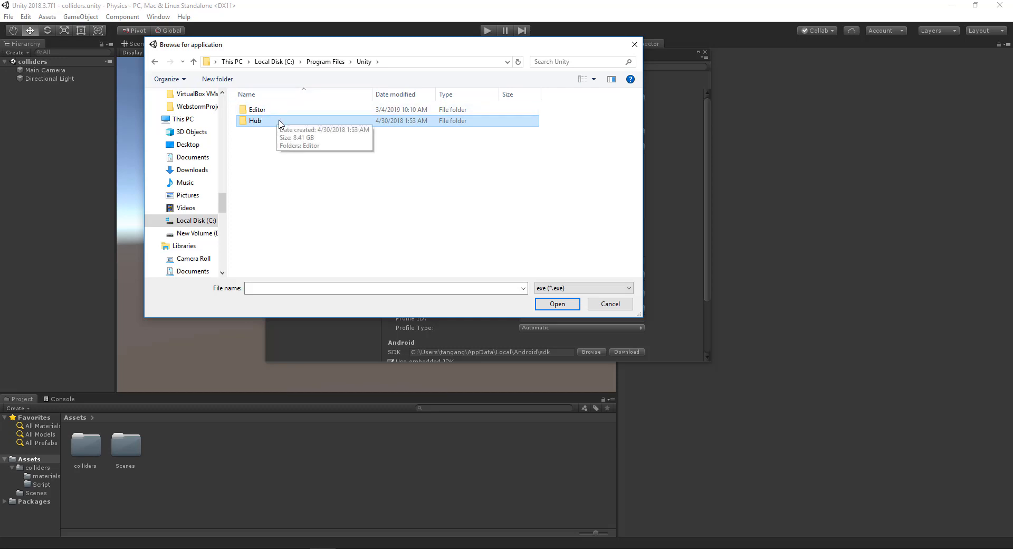
Step: Choose the MonoDevelop shortcut in Hub\Editor\2018.3.7f1\MonoDevelop as the external script editor and close the preferences
double_click(260, 122)
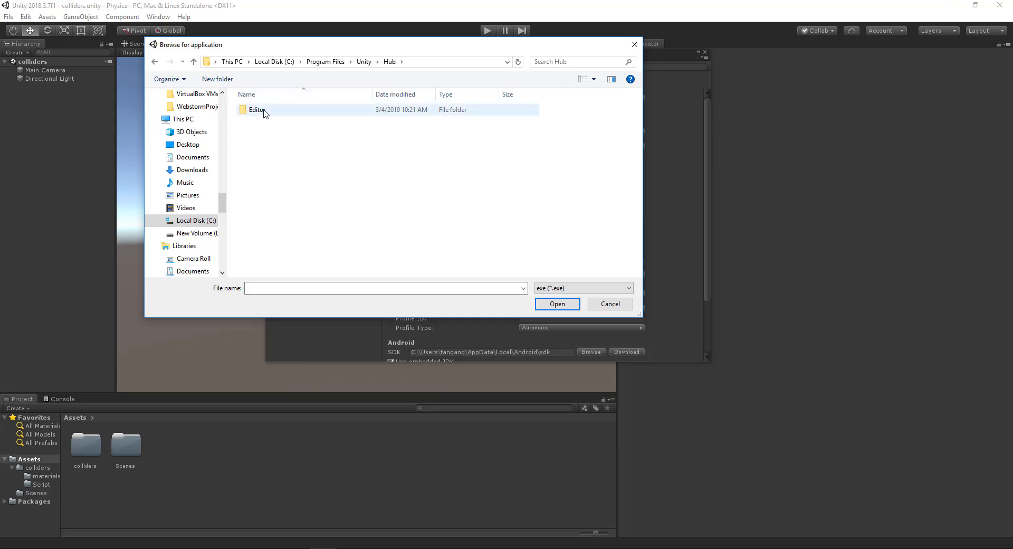
double_click(264, 110)
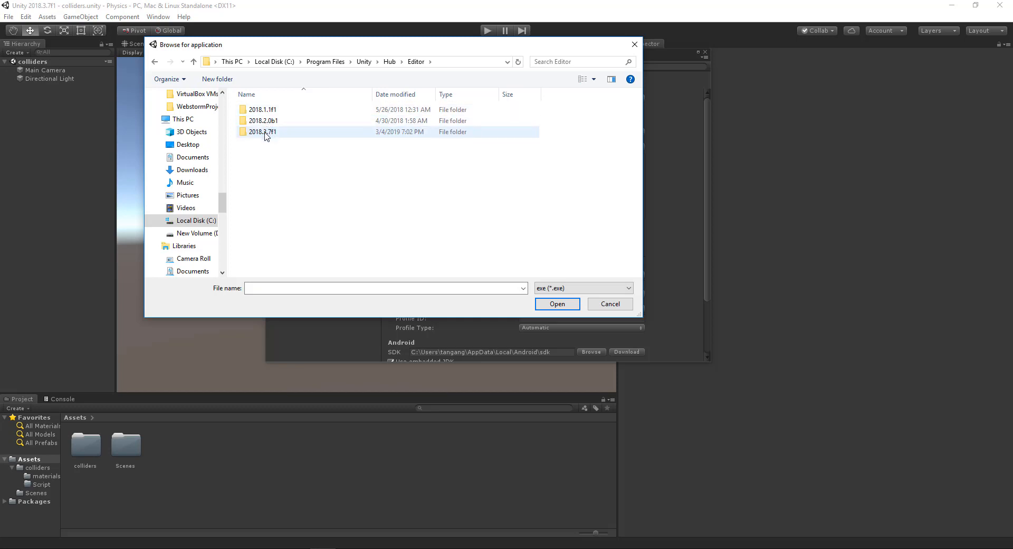
double_click(266, 135)
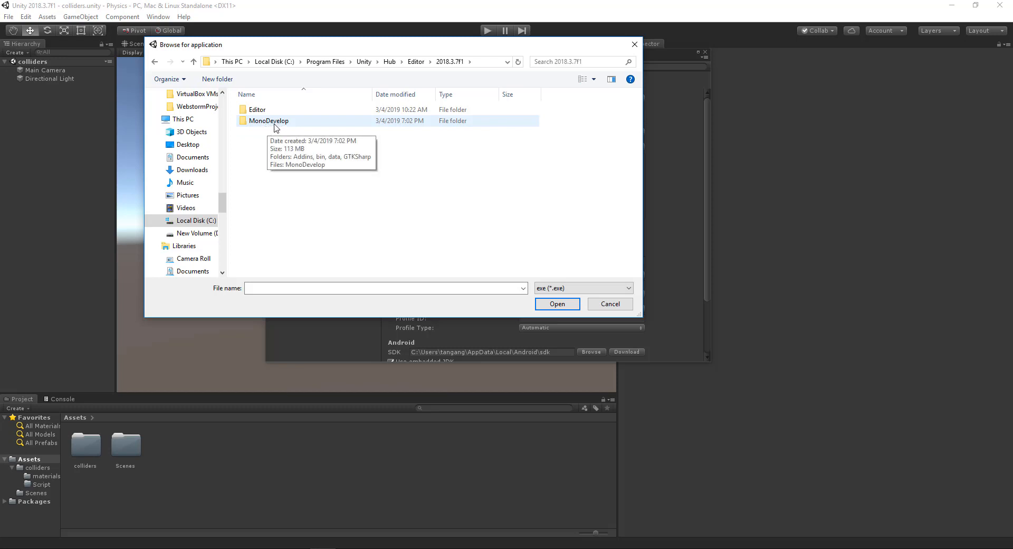
double_click(280, 123)
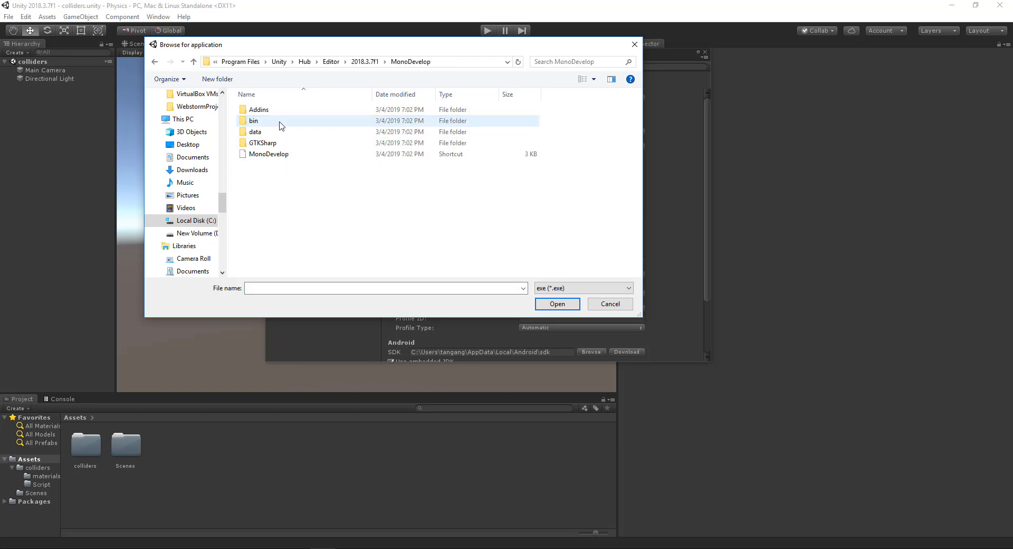
click(271, 154)
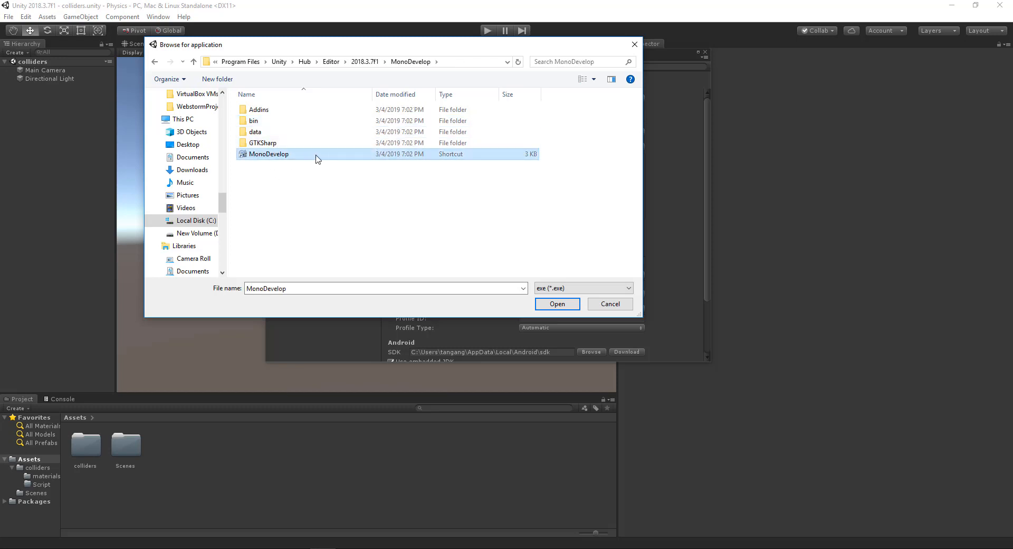
click(556, 305)
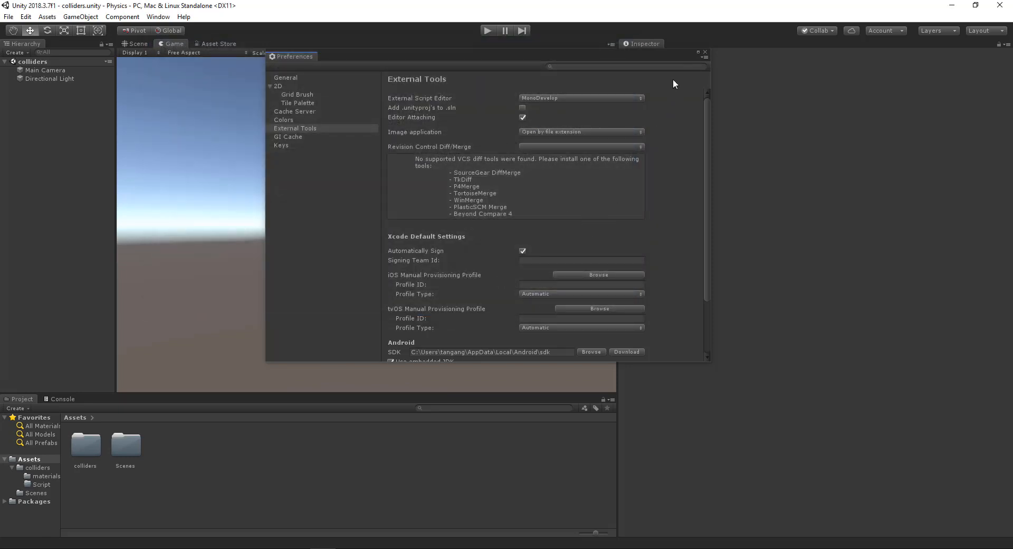
click(704, 51)
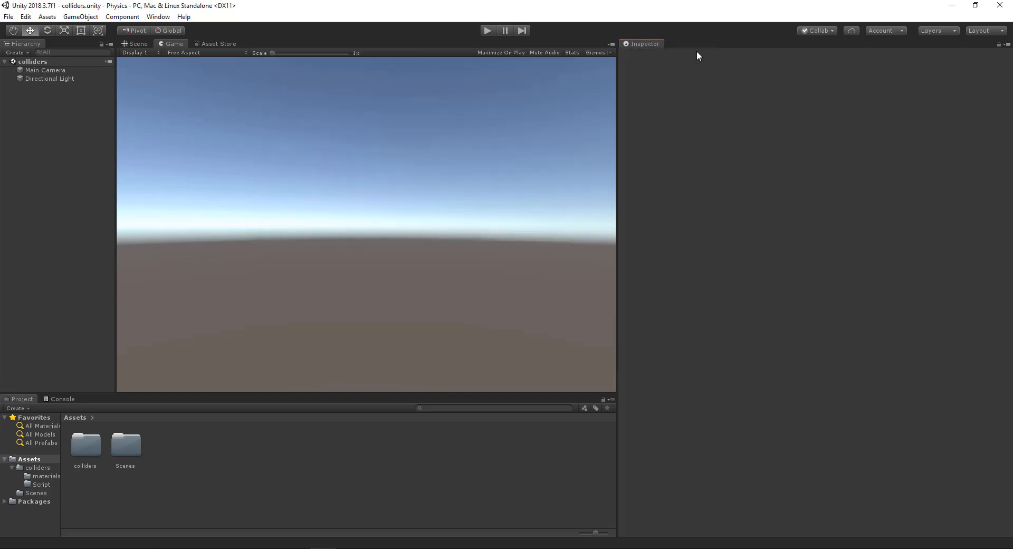
Step: Create a C# script named Test in the Assets folder and open it in a maximized MonoDevelop window
right_click(172, 454)
mouse_move(255, 208)
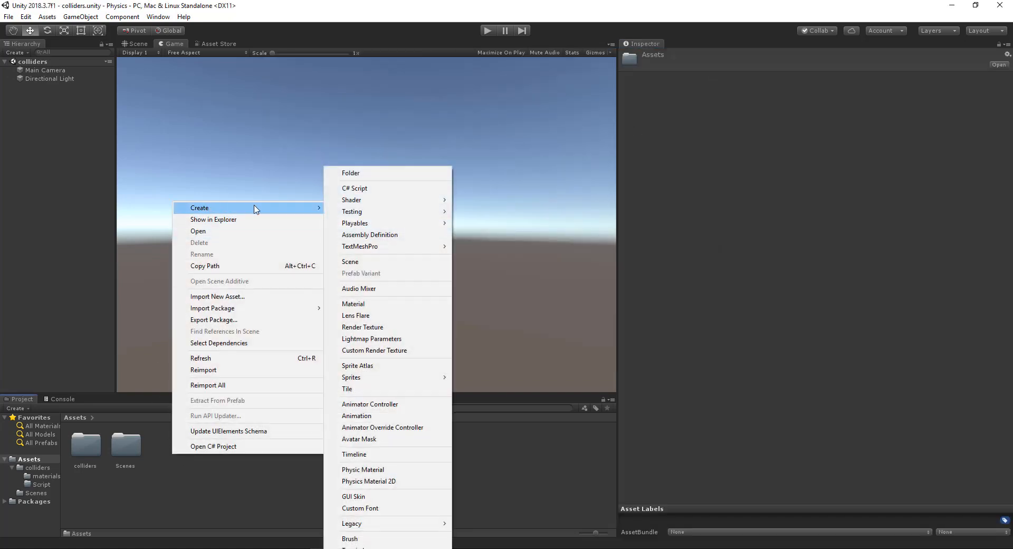
click(354, 189)
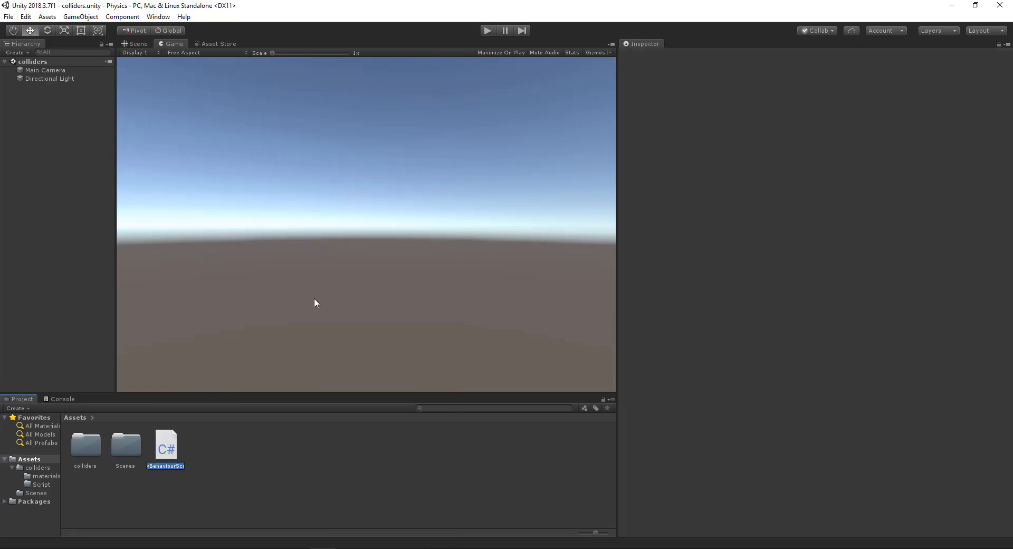
key(BackSpace)
text(Test)
key(Return)
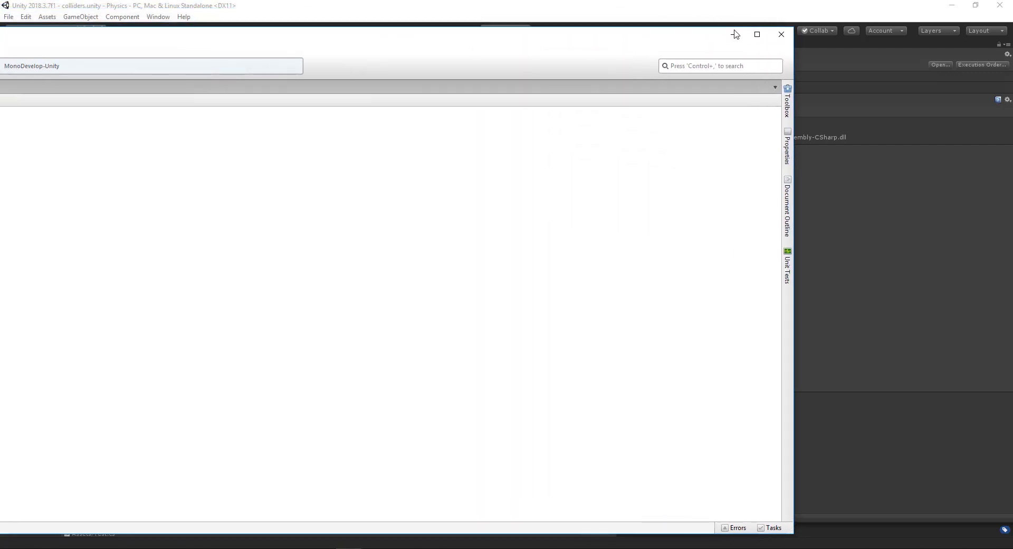
click(757, 34)
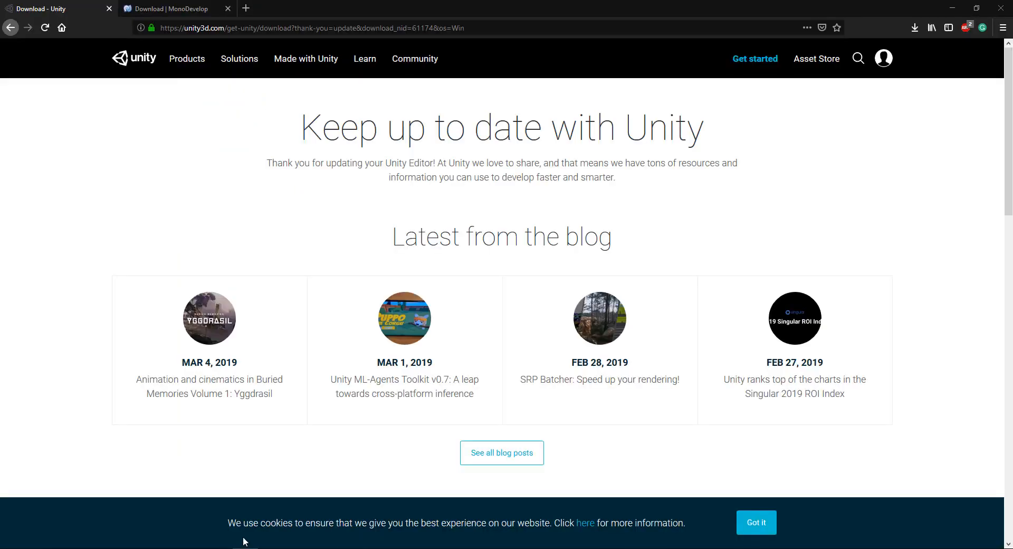
Step: Switch to the MonoDevelop download page in the browser and start the Gtk# for .NET download for Windows
click(146, 8)
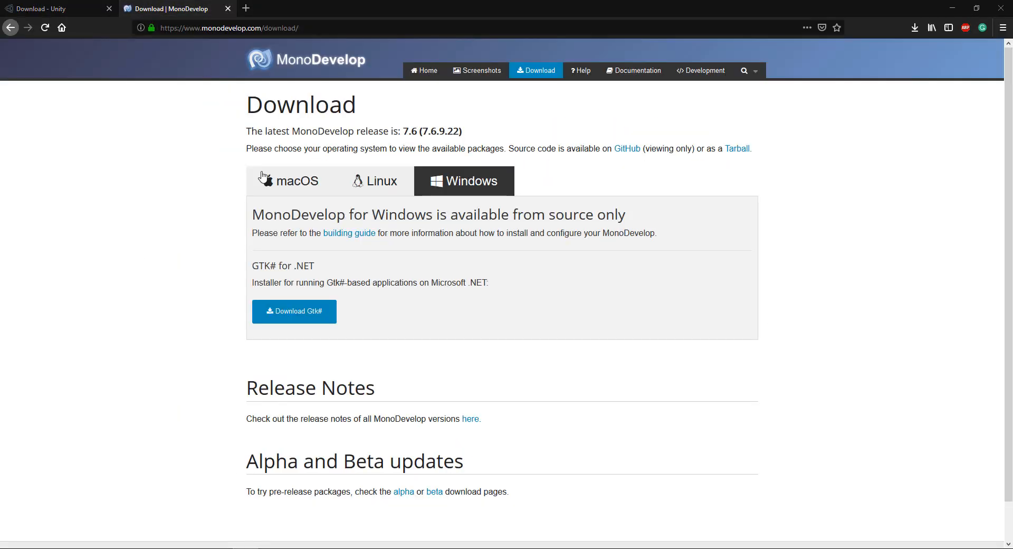
click(302, 320)
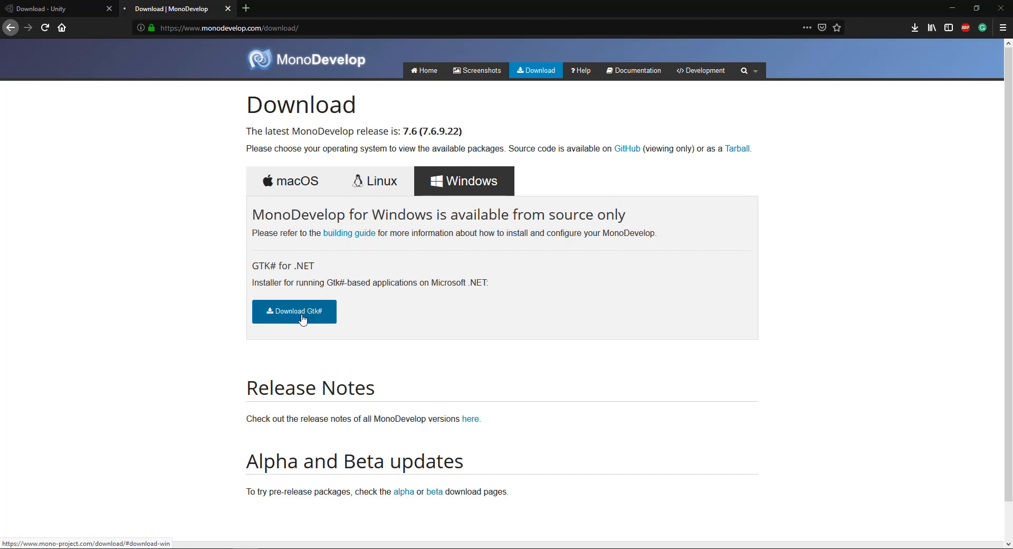